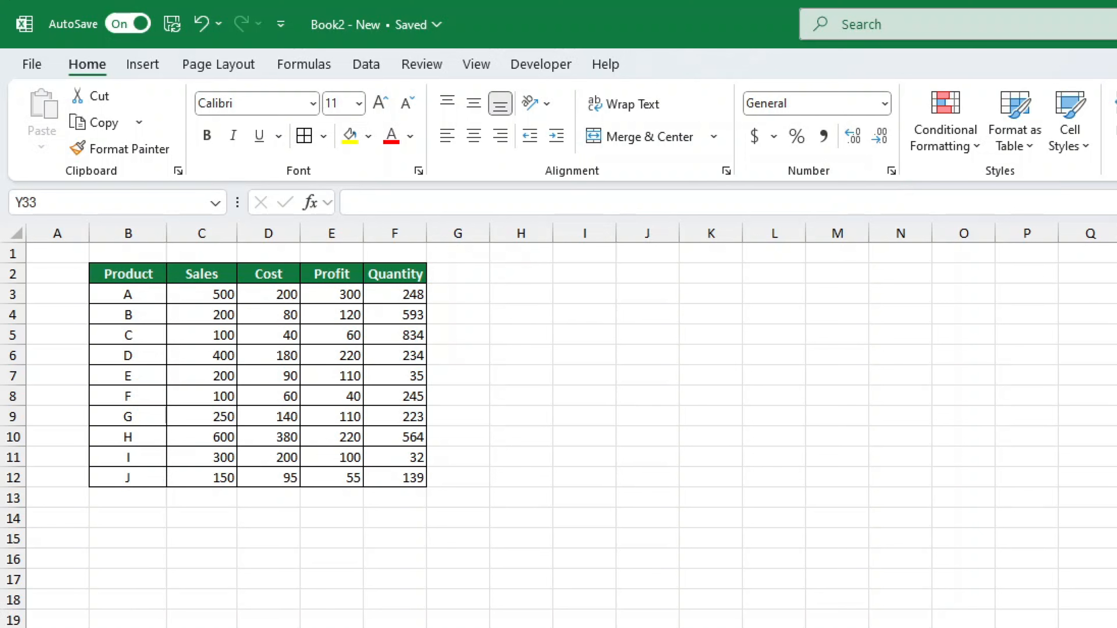
Step: Insert a flat bubble chart from the Cost, Profit and Quantity values in D3:F12 and place it beside the table
drag(282, 295, 399, 476)
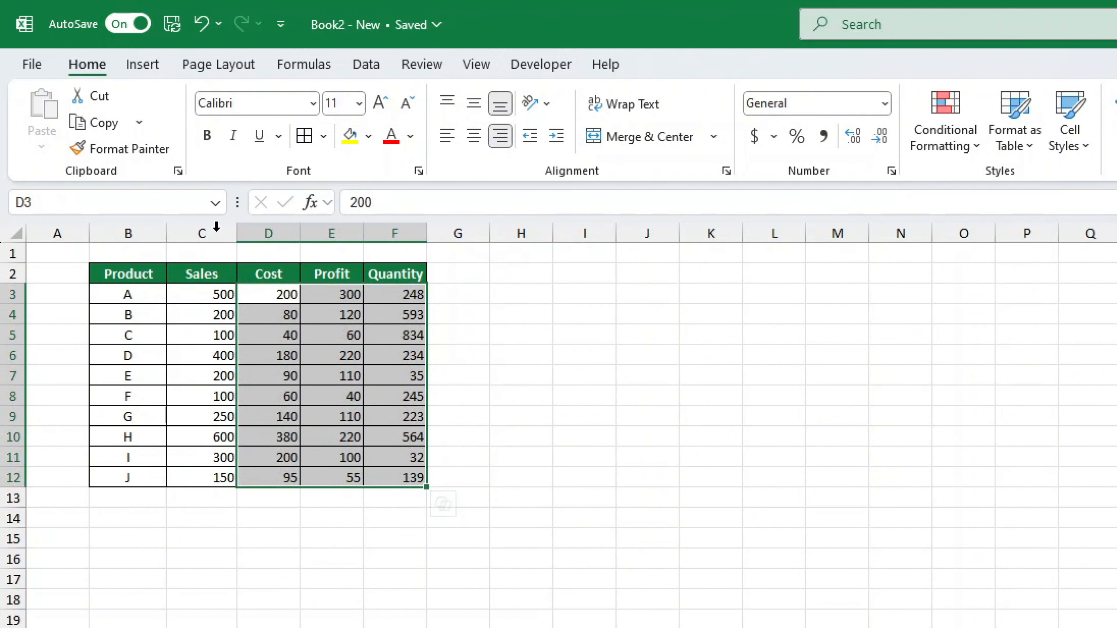
click(143, 65)
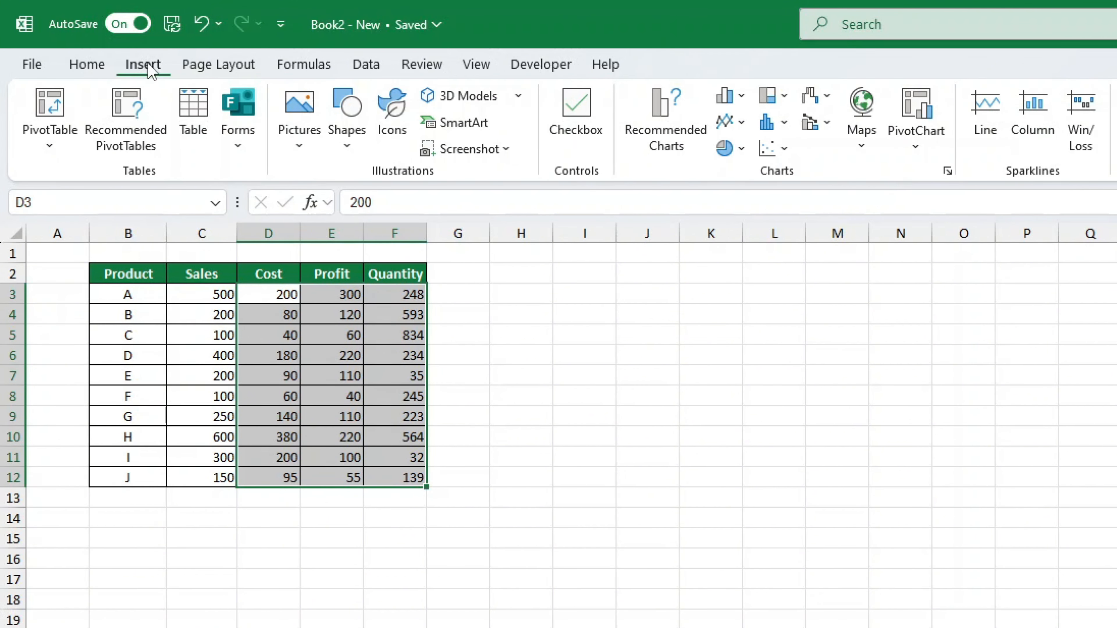
click(778, 153)
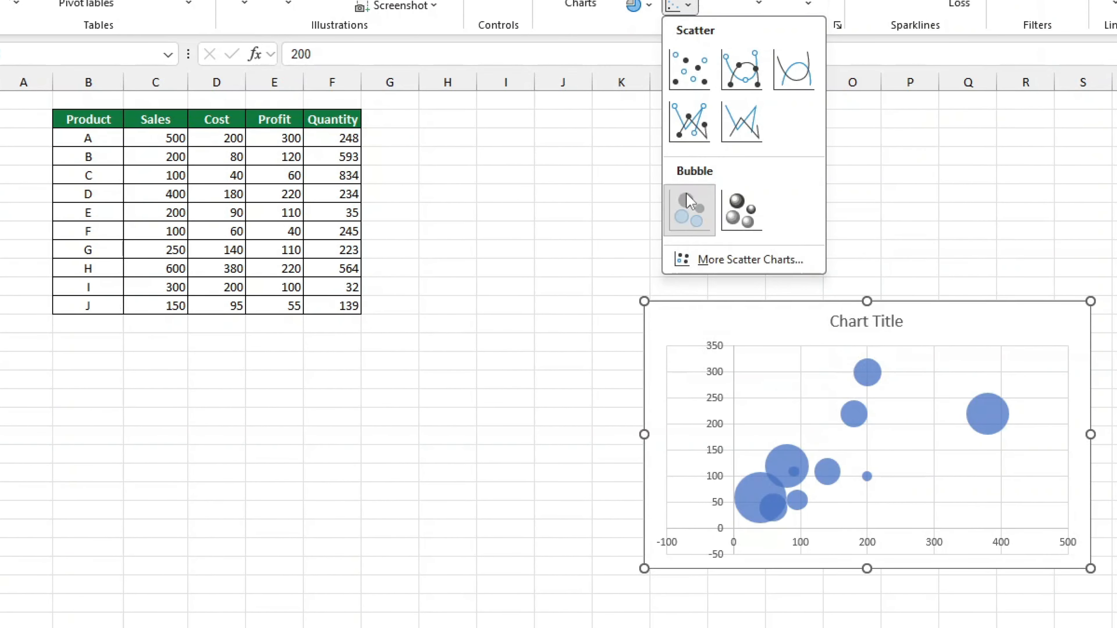
click(689, 201)
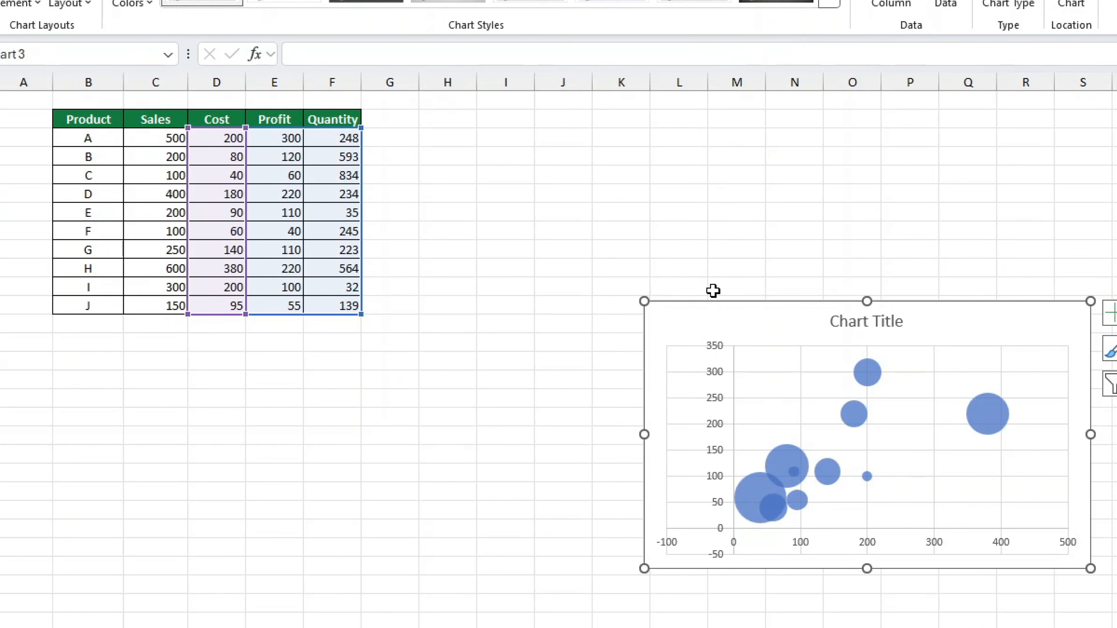
drag(725, 327, 481, 132)
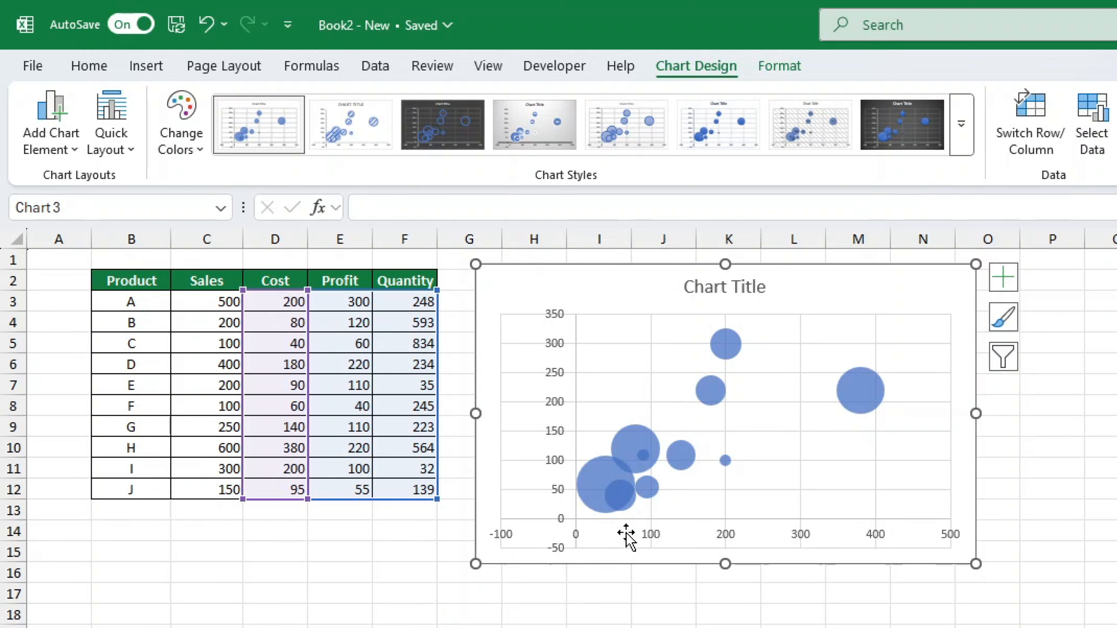
Step: Set the minimum bound of the bubble chart's horizontal axis to 0
double_click(647, 526)
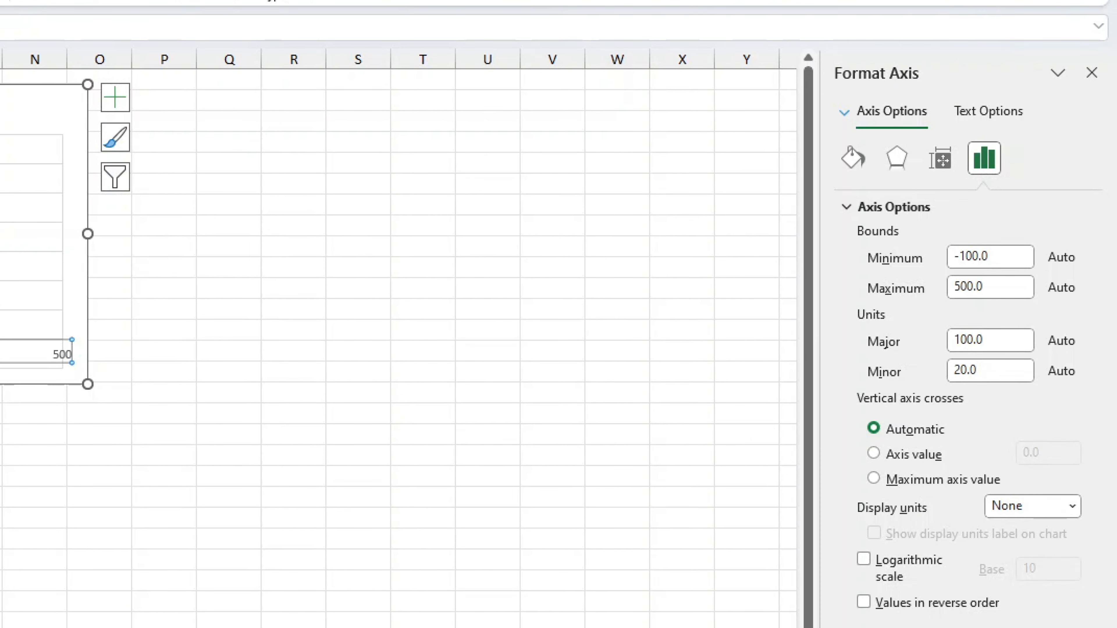
click(981, 173)
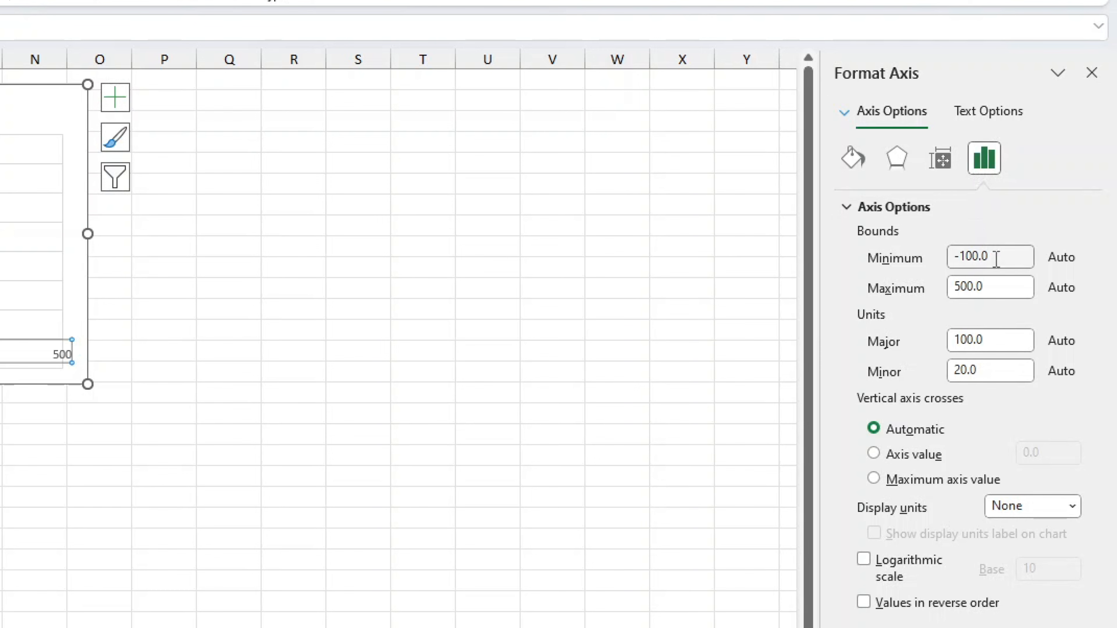
drag(996, 258, 885, 266)
text(0)
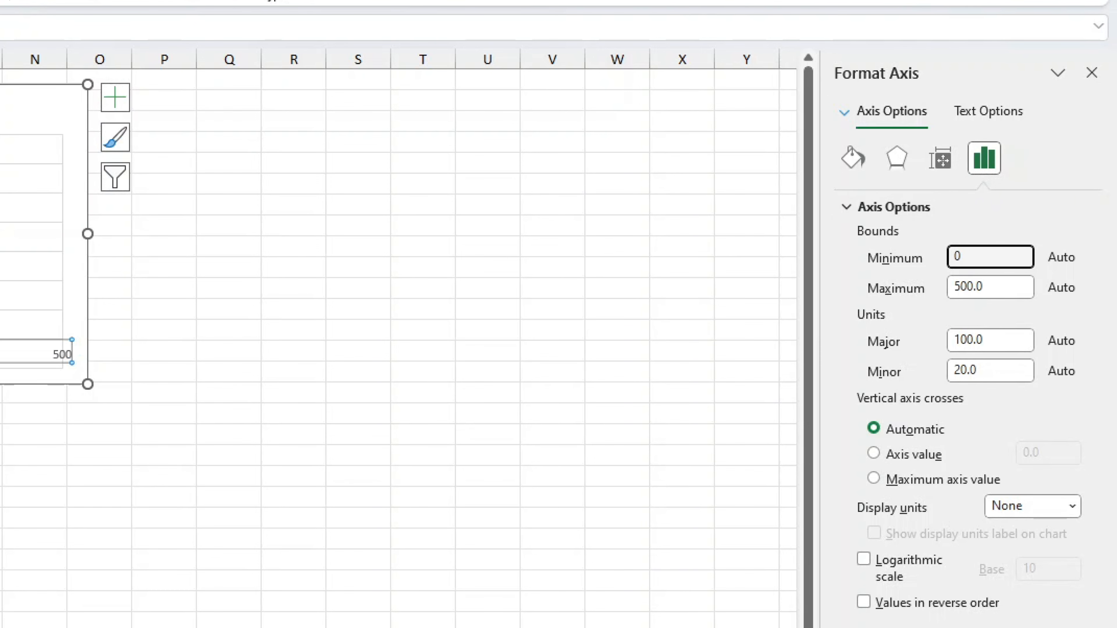
key(Return)
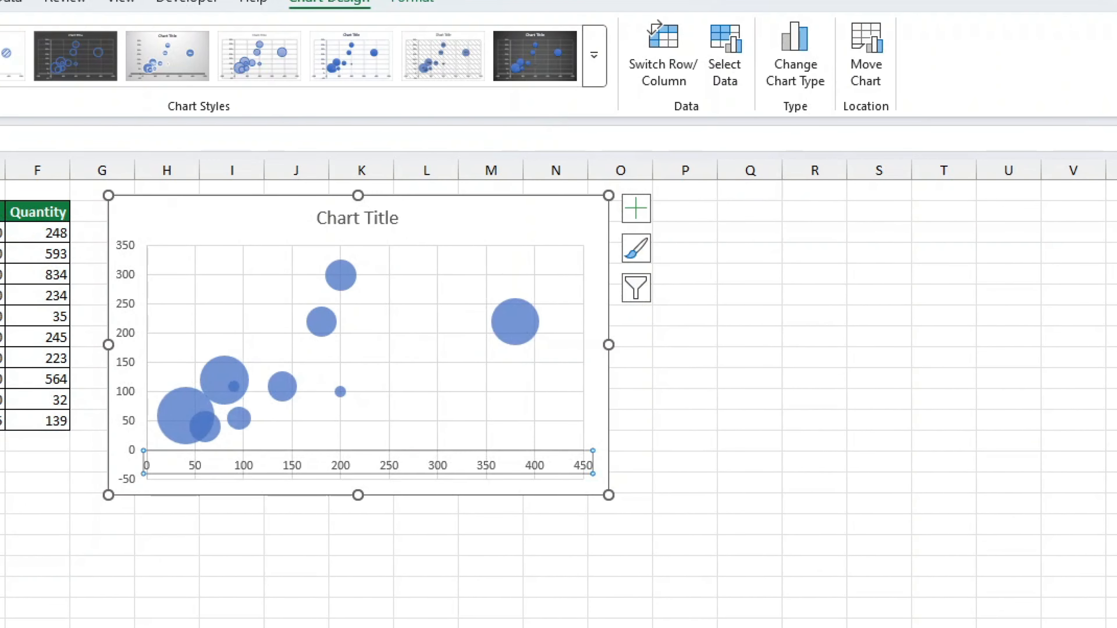
Step: Set the minimum bound of the bubble chart's vertical axis to 0, then deselect the chart
click(146, 387)
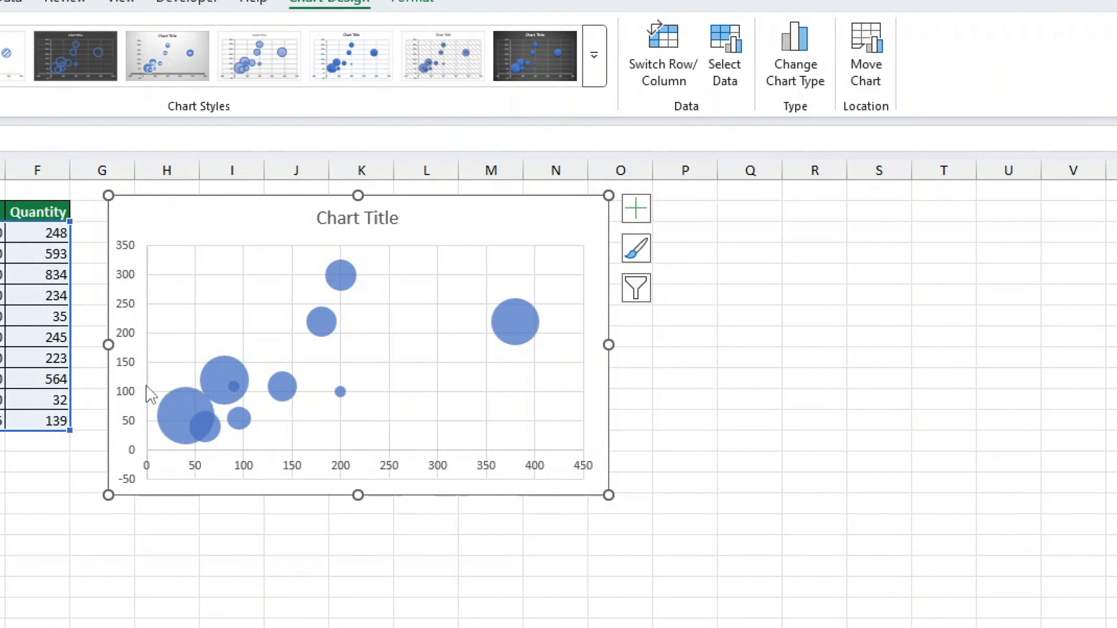
click(151, 386)
click(143, 388)
click(148, 389)
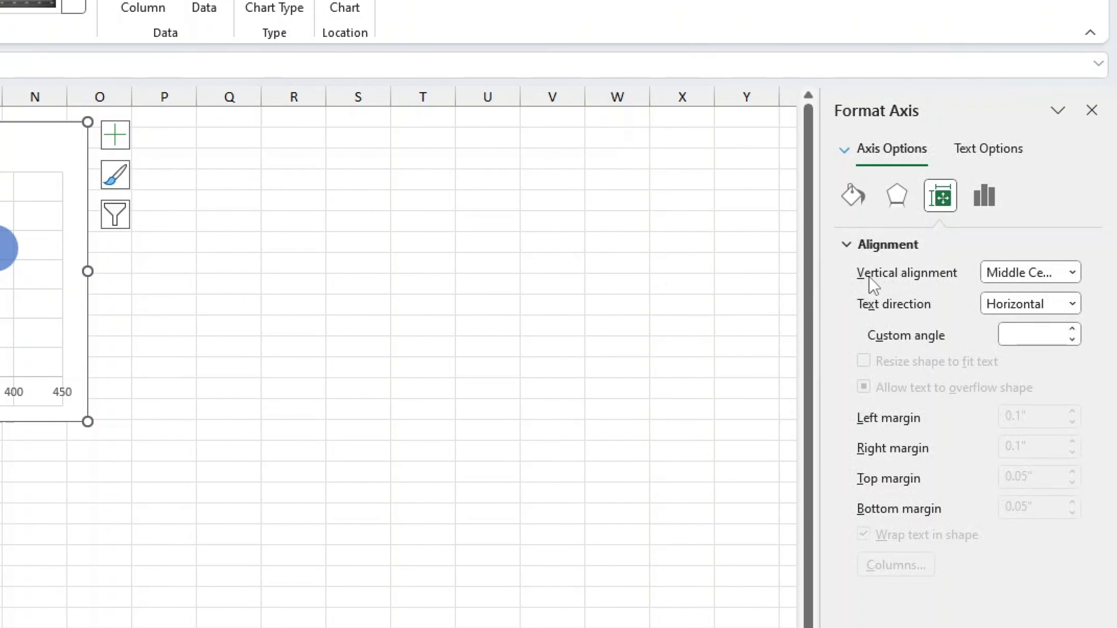
click(990, 201)
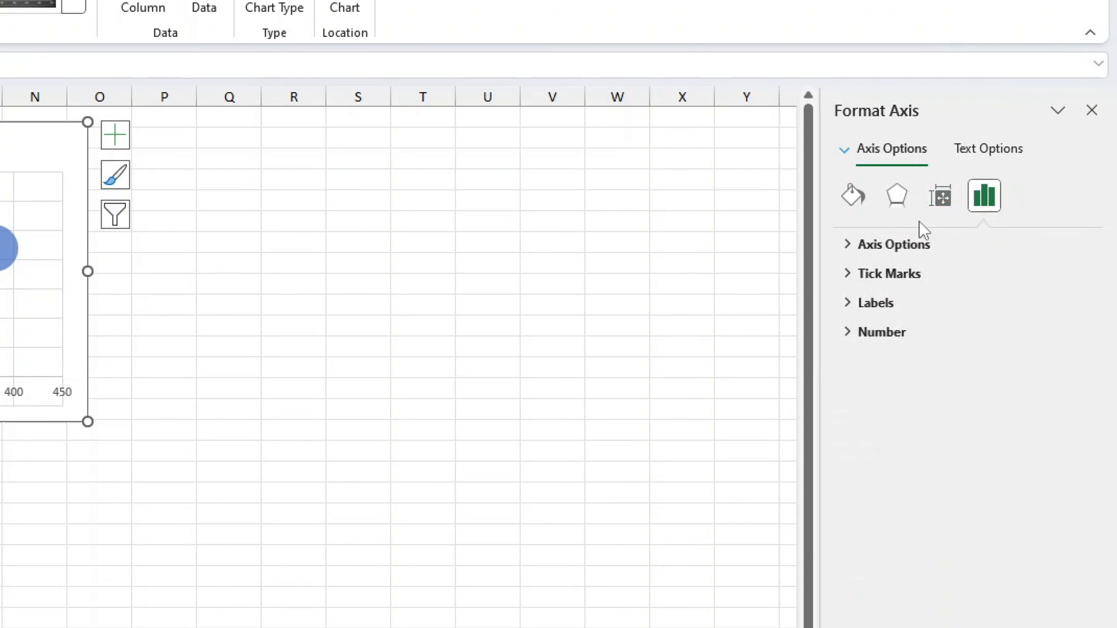
click(923, 244)
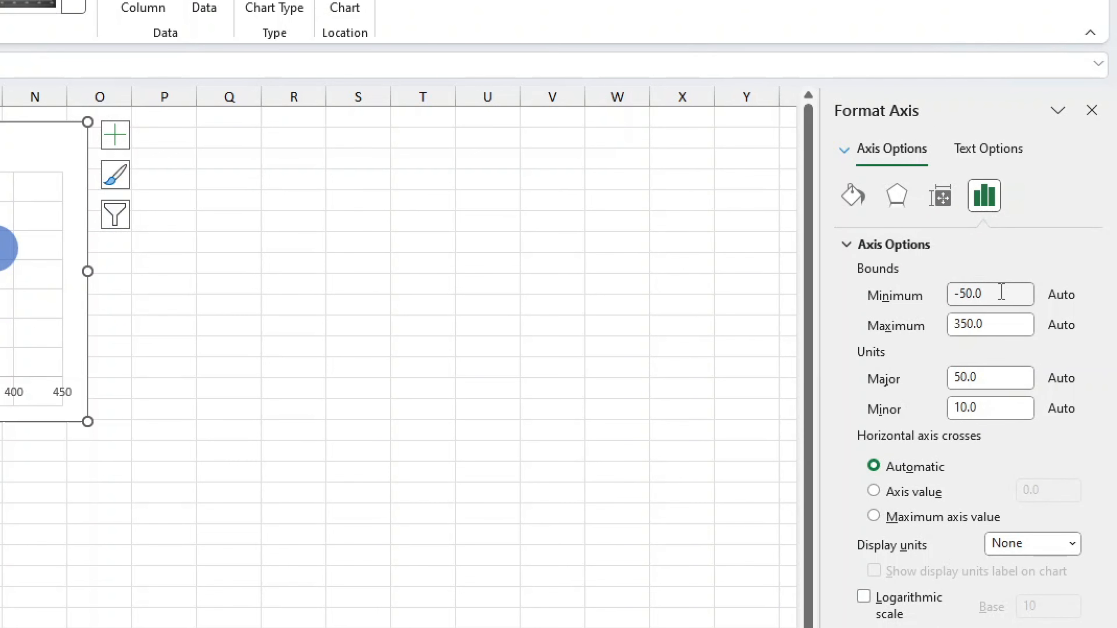
drag(1003, 292, 877, 303)
text(0)
key(Return)
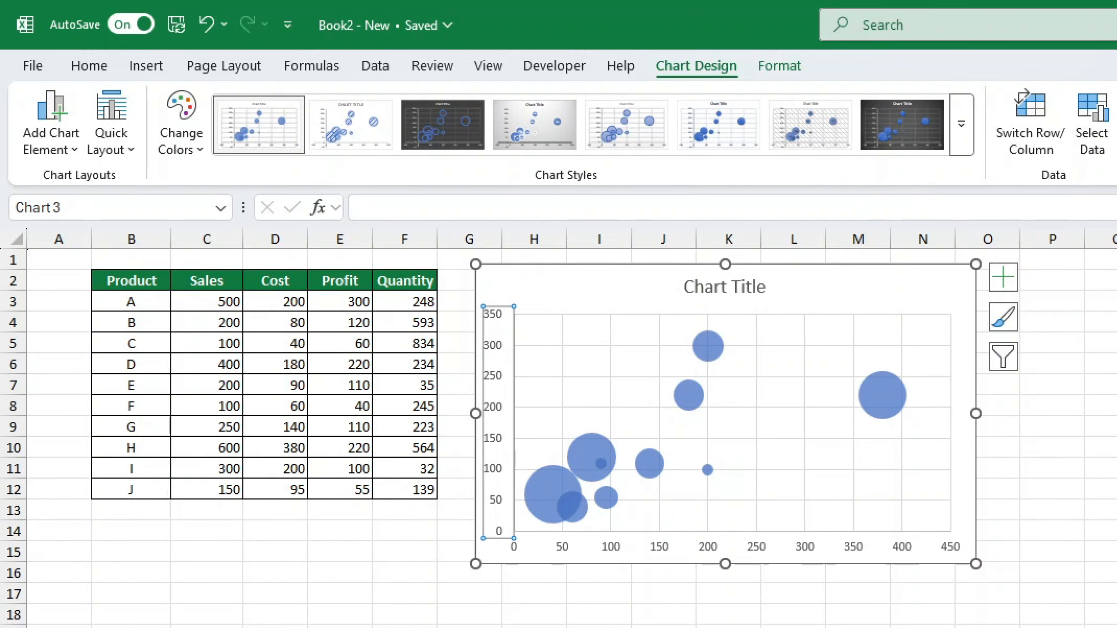
click(1116, 489)
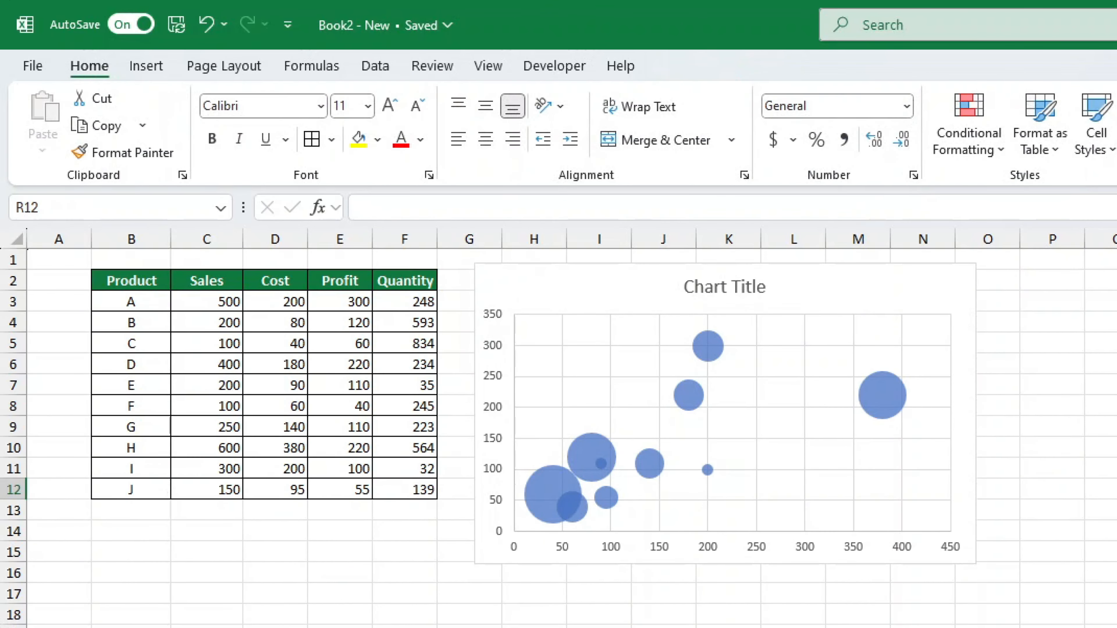
Step: Align the chart with the table's header row and shrink it to span about columns G to L down to row 12
click(911, 294)
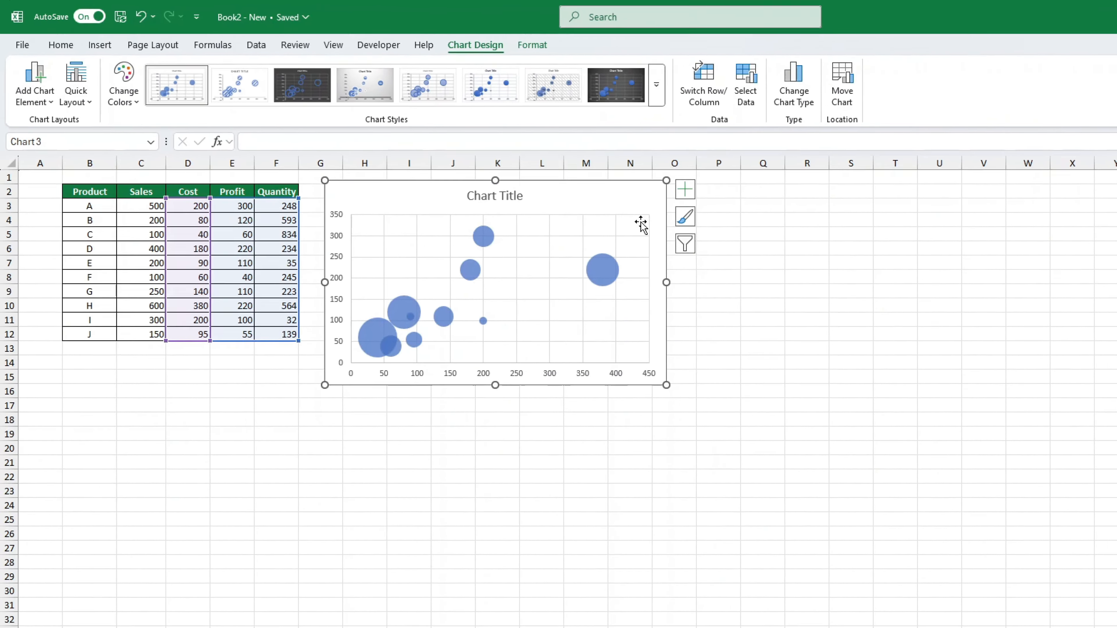
drag(886, 290, 889, 292)
mouse_move(587, 193)
mouse_down()
mouse_move(728, 351)
mouse_move(513, 404)
mouse_move(294, 369)
mouse_move(513, 282)
mouse_move(572, 195)
mouse_up()
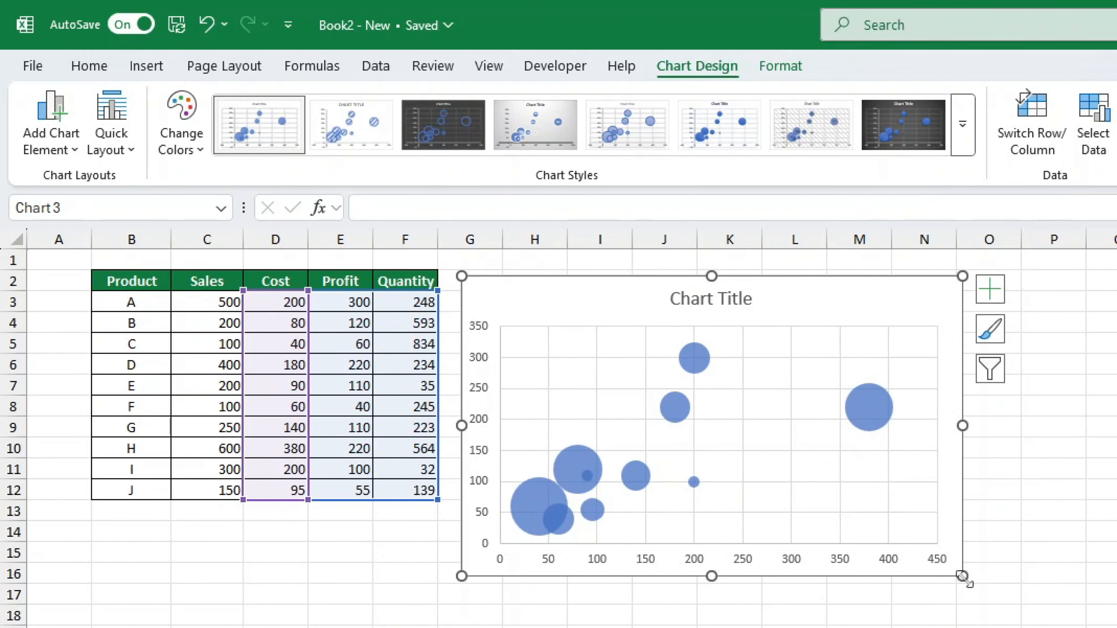
drag(962, 576, 780, 523)
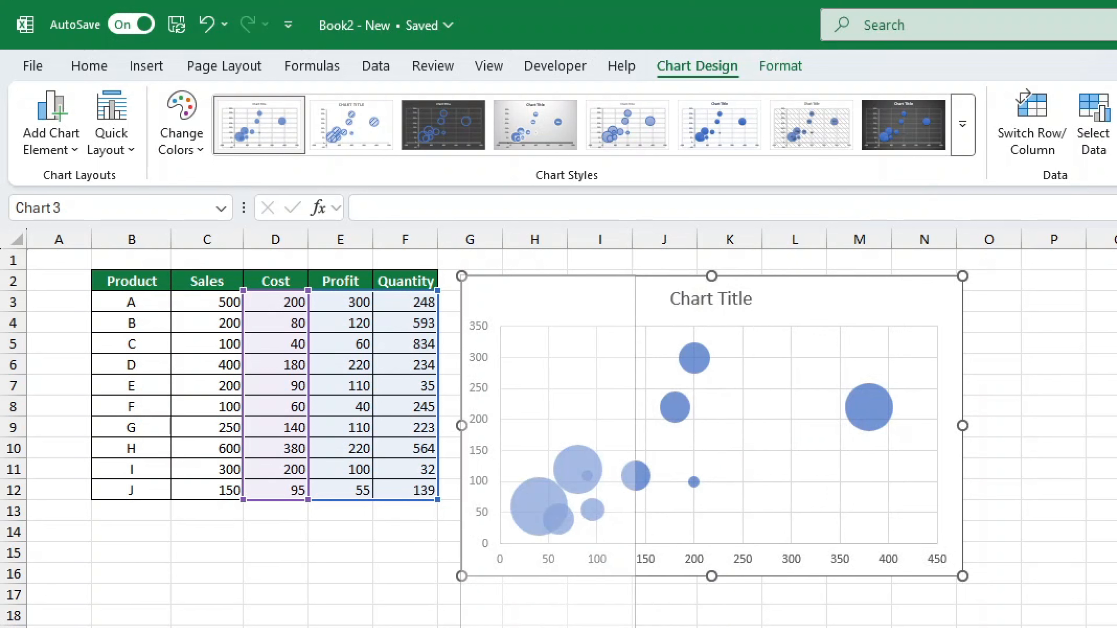
drag(962, 576, 815, 497)
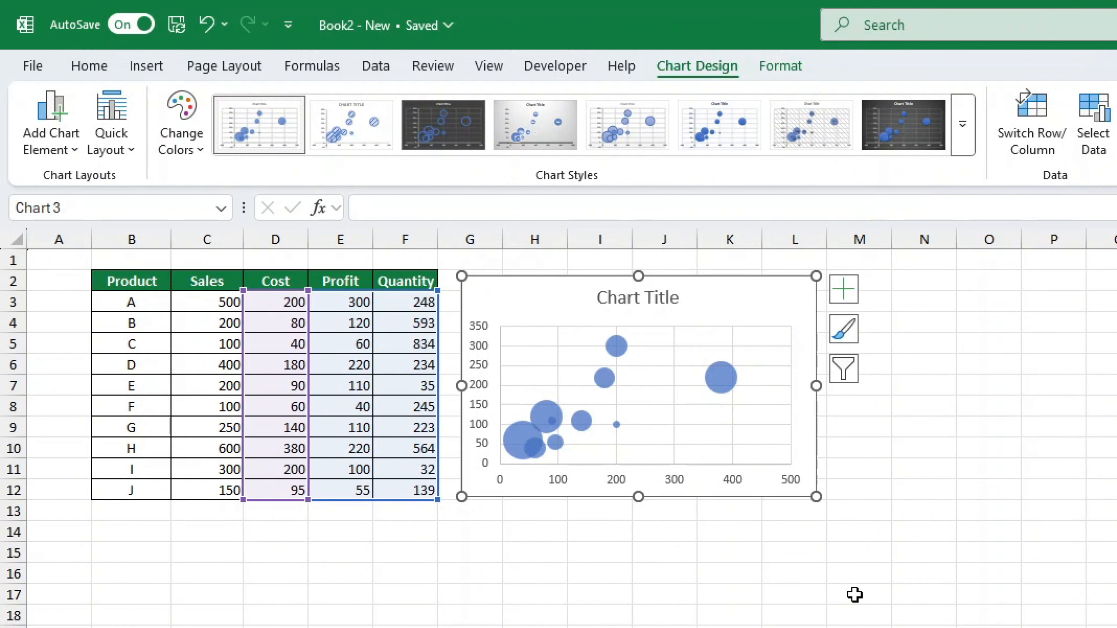
Step: Change the chart title to "Cost-Profit Relationship"
click(636, 297)
double_click(636, 296)
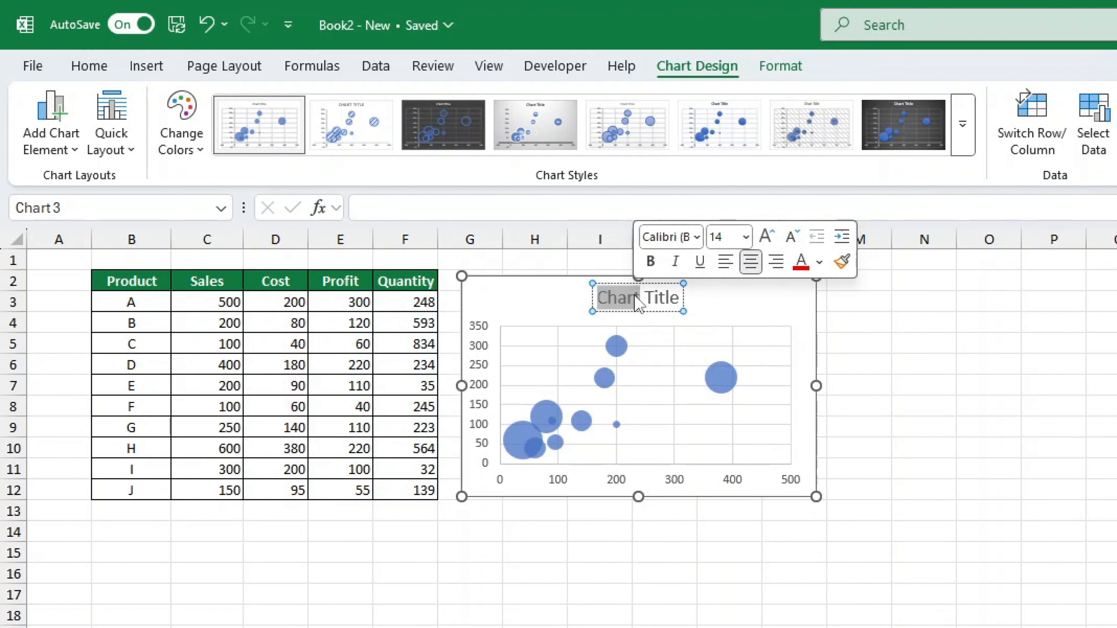
triple_click(636, 299)
text(Cos)
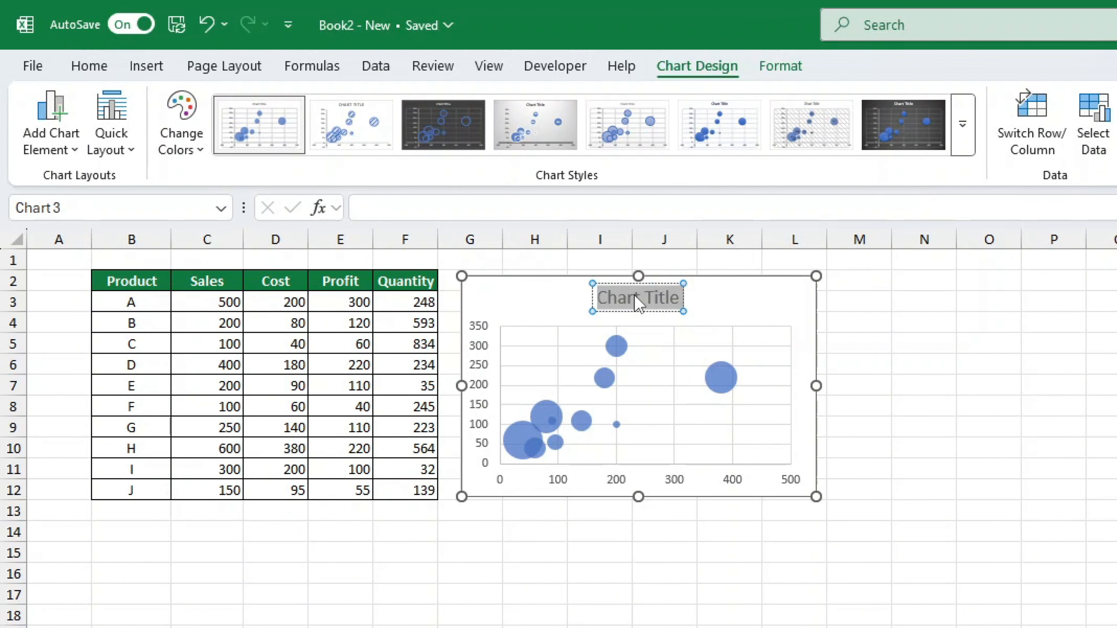
text(t-Profit Re)
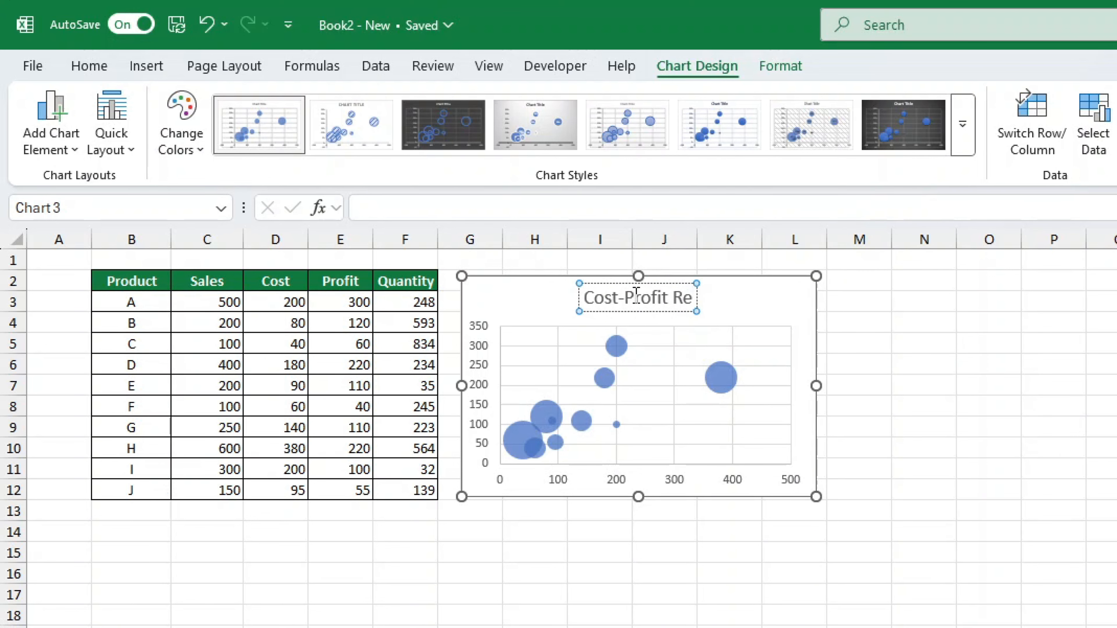
text(lationship)
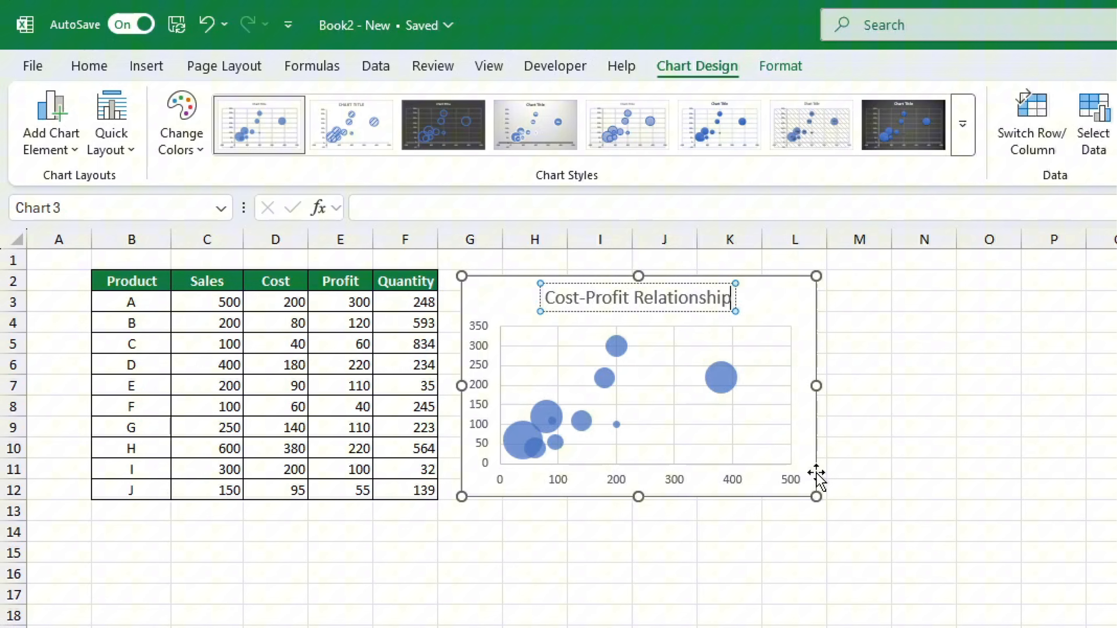
key(Escape)
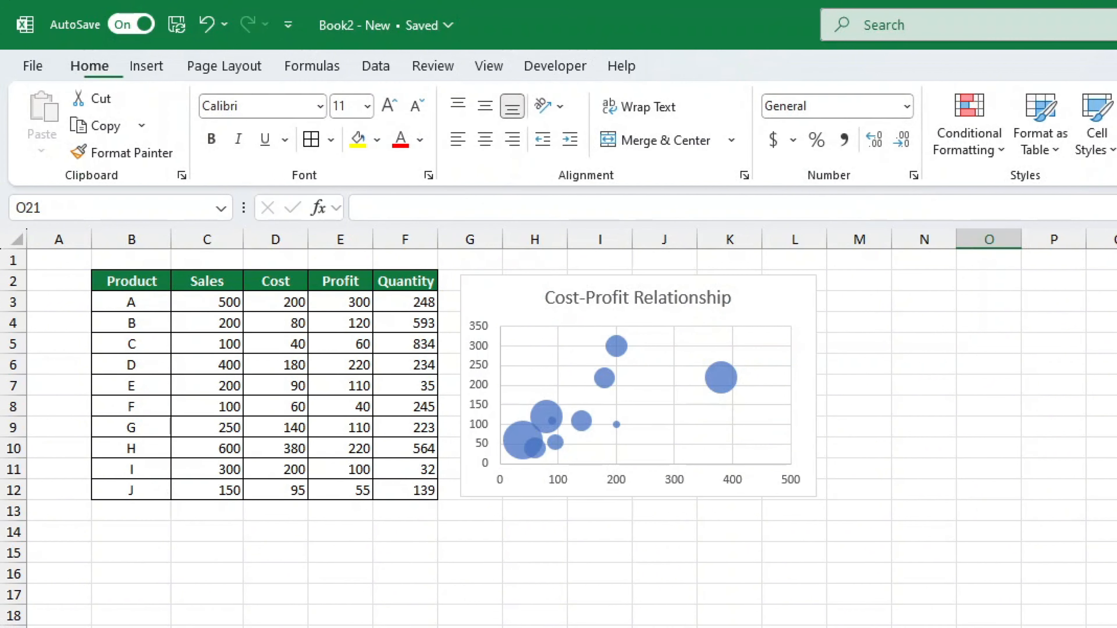
Step: Recolor the chart with the colorful palette that starts with green and apply the dark chart style with solid bubbles
click(771, 457)
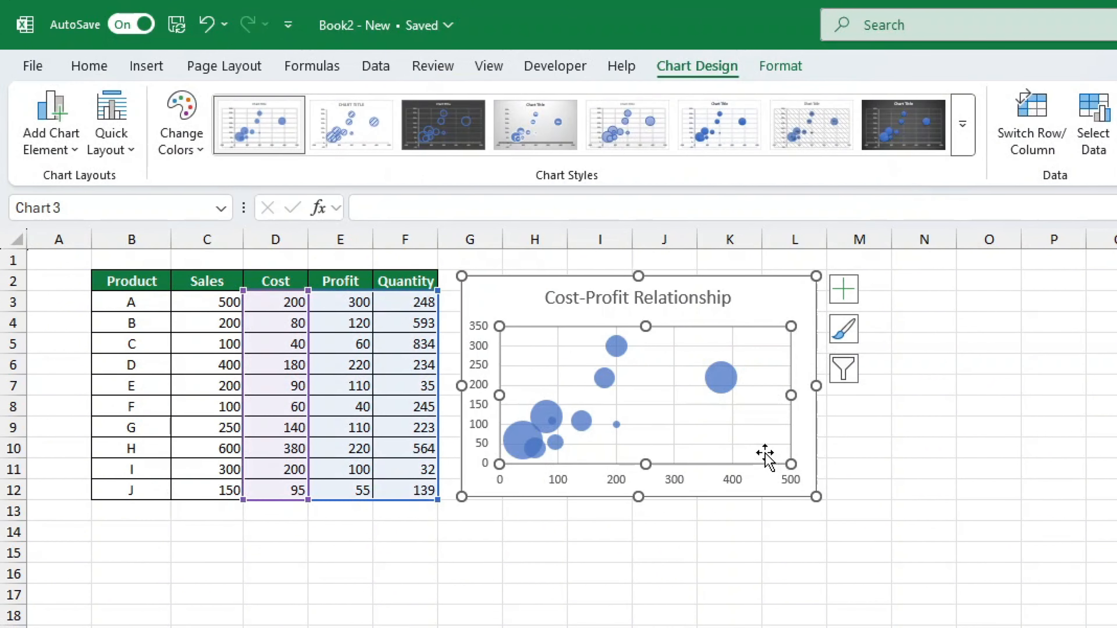
click(189, 145)
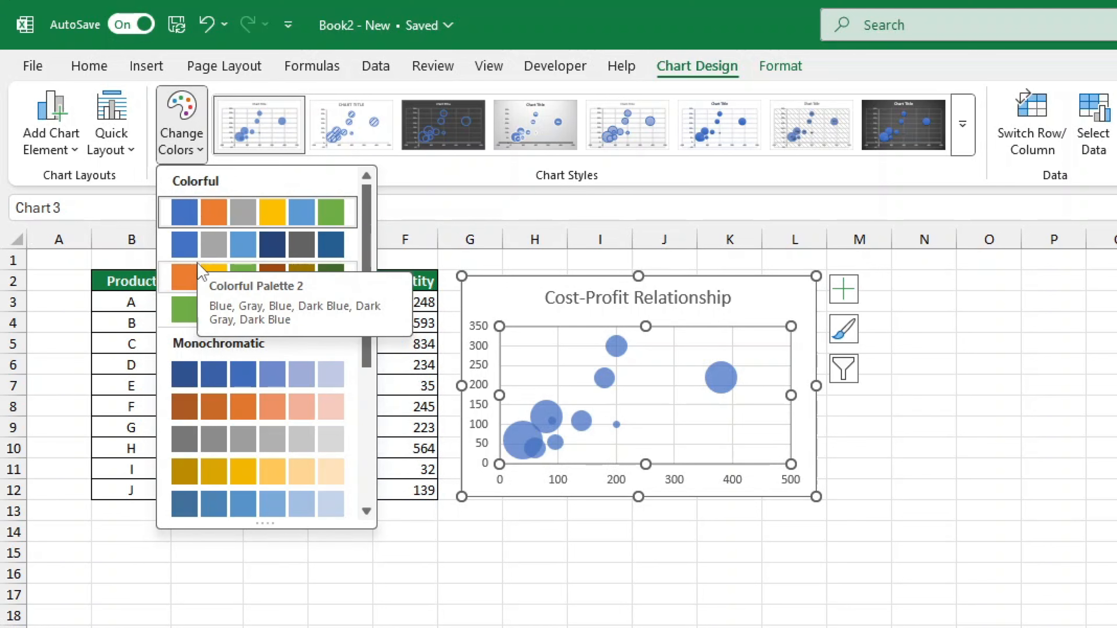
click(194, 320)
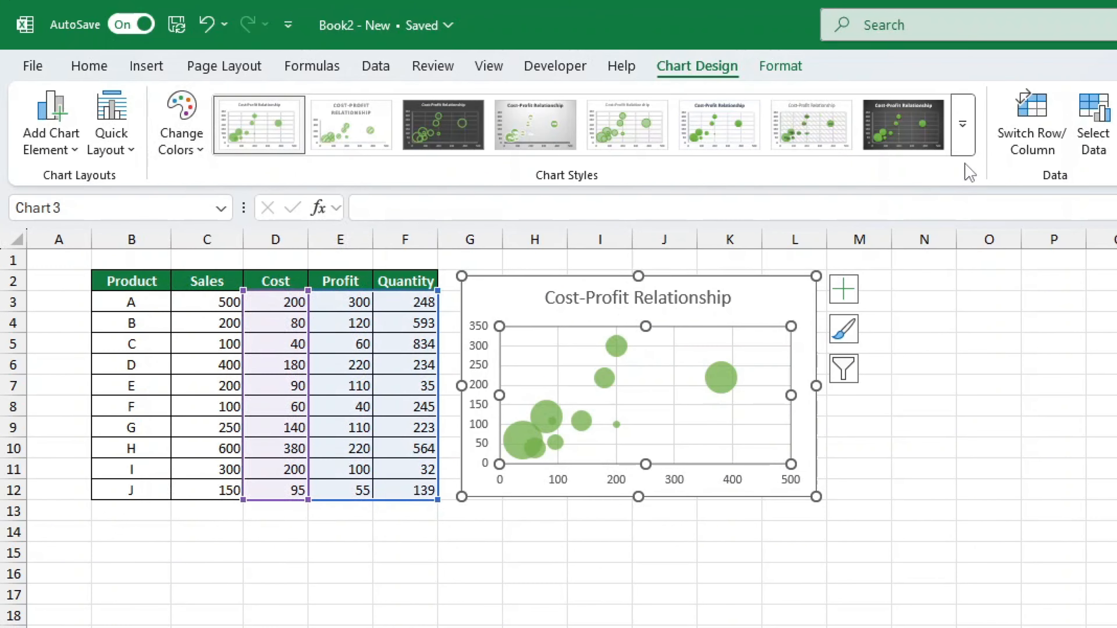
click(972, 147)
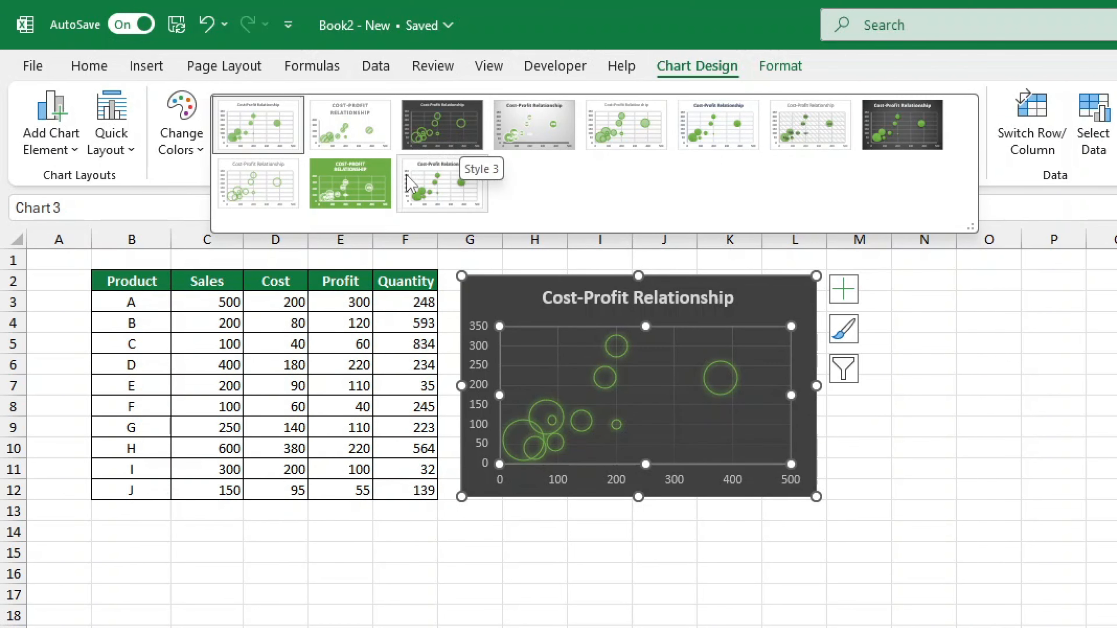
click(922, 130)
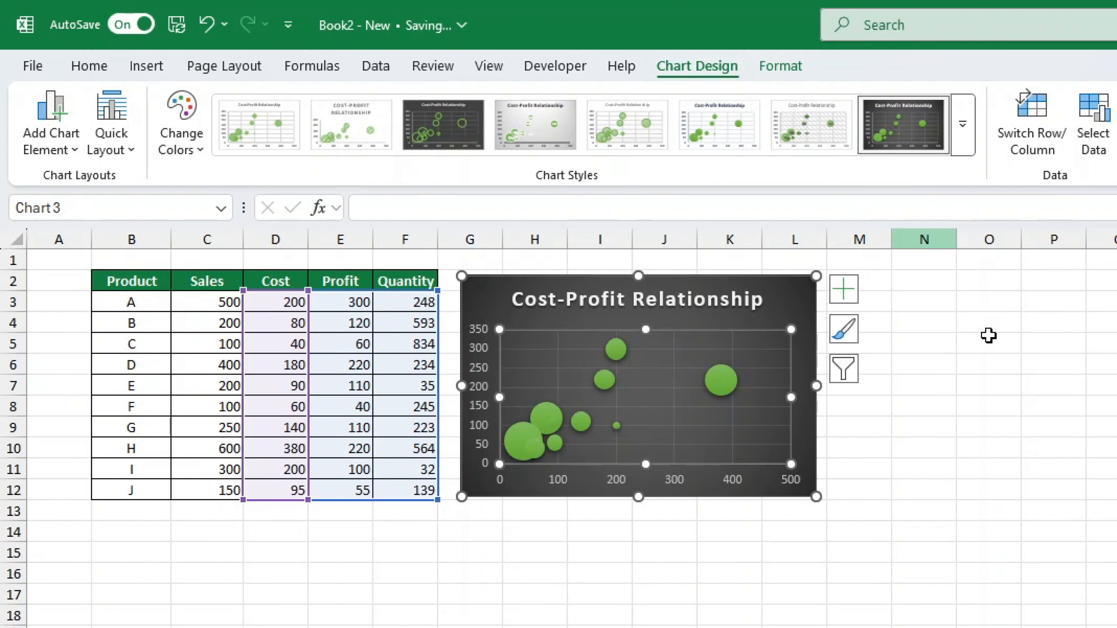
click(1031, 594)
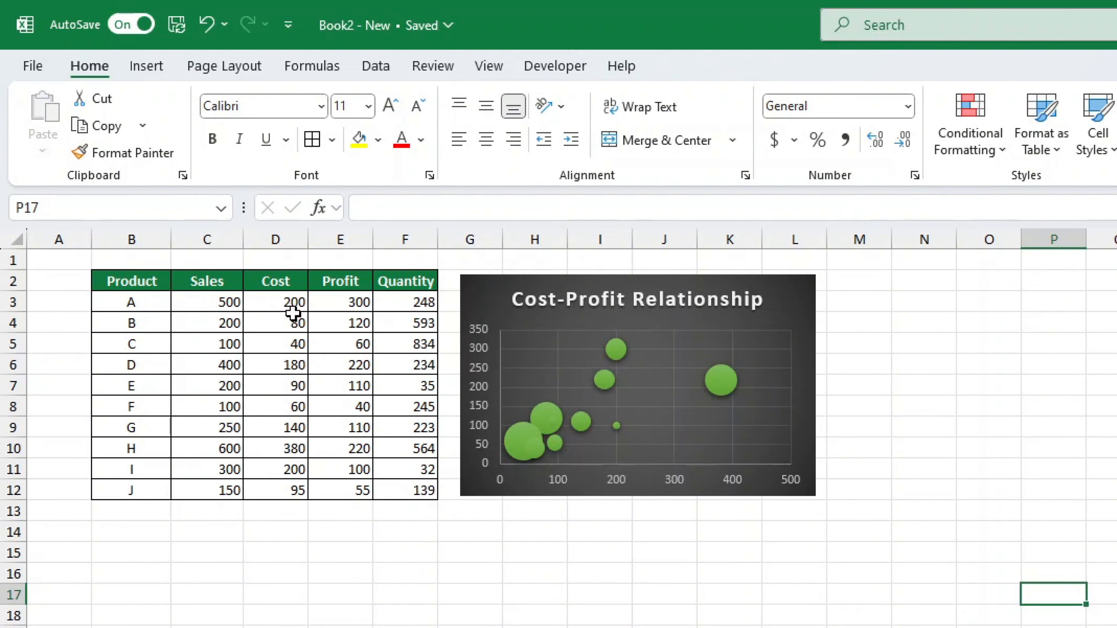
Step: Set product A's Quantity in cell F3 to 27
click(289, 299)
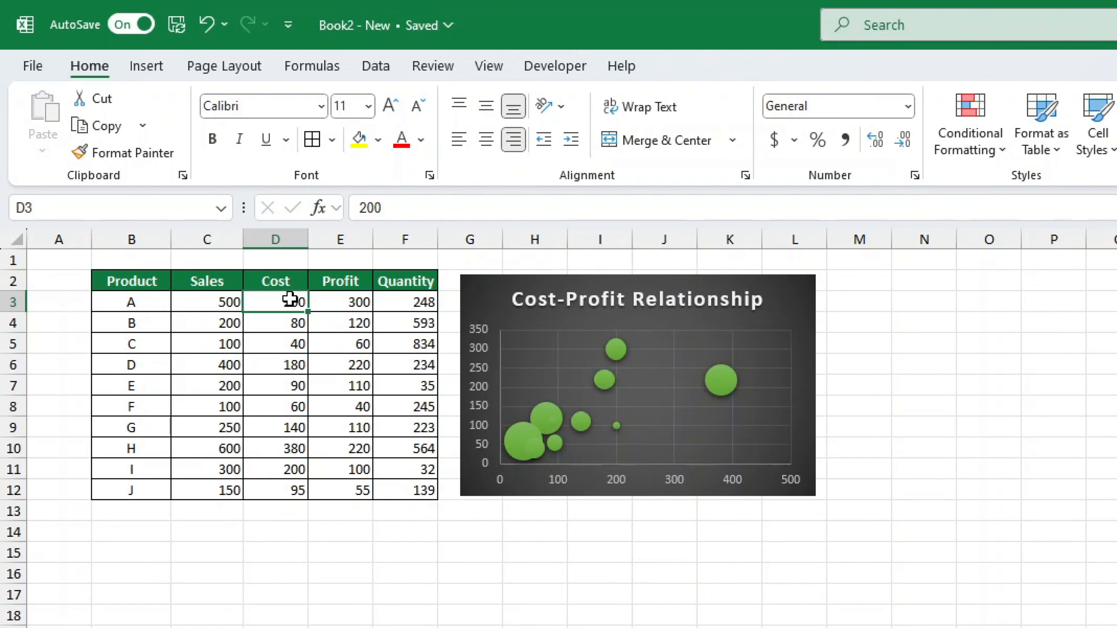
key(Right)
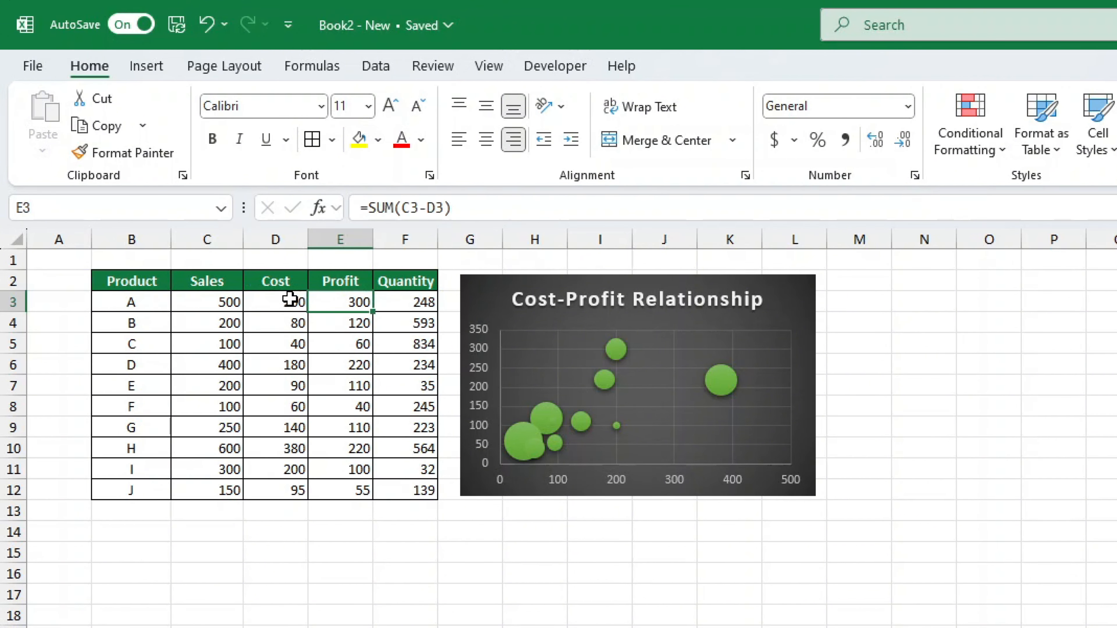
key(Right)
text(27)
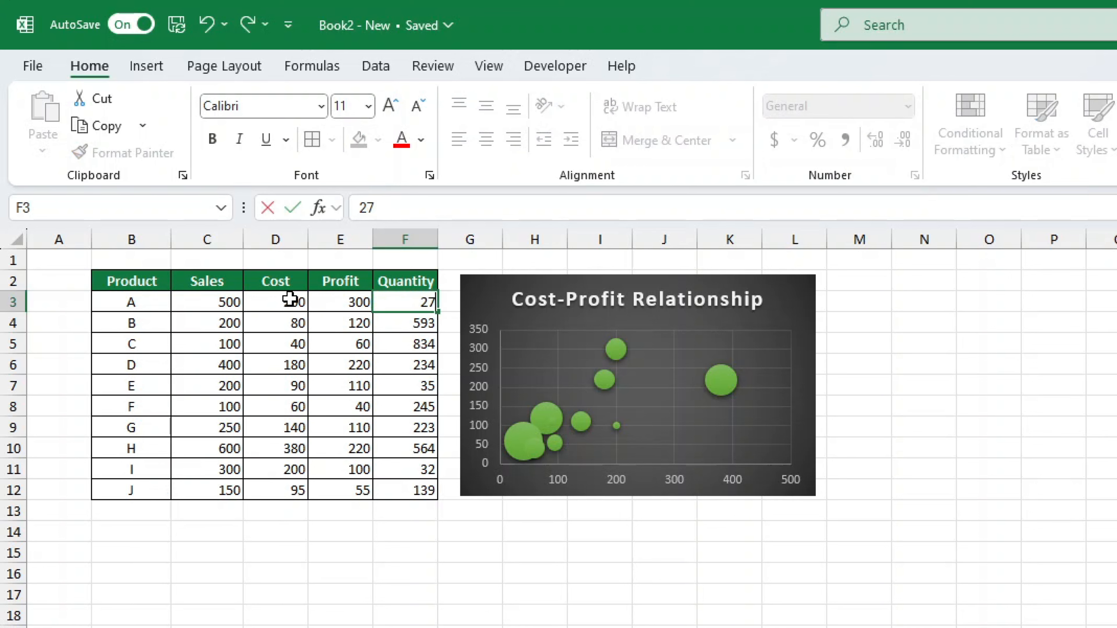
key(Return)
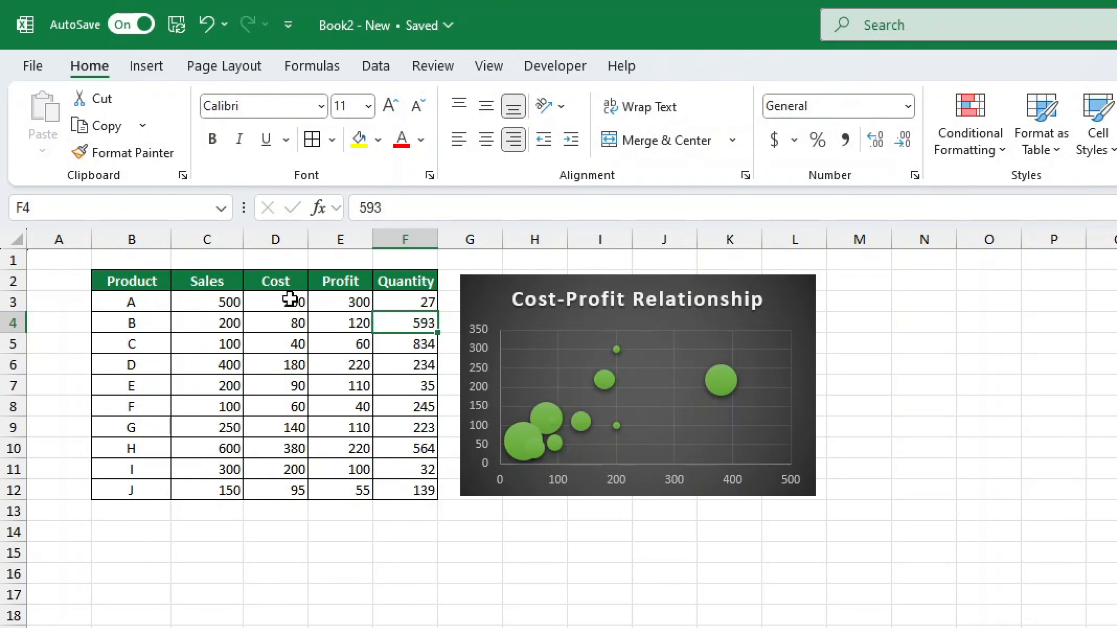